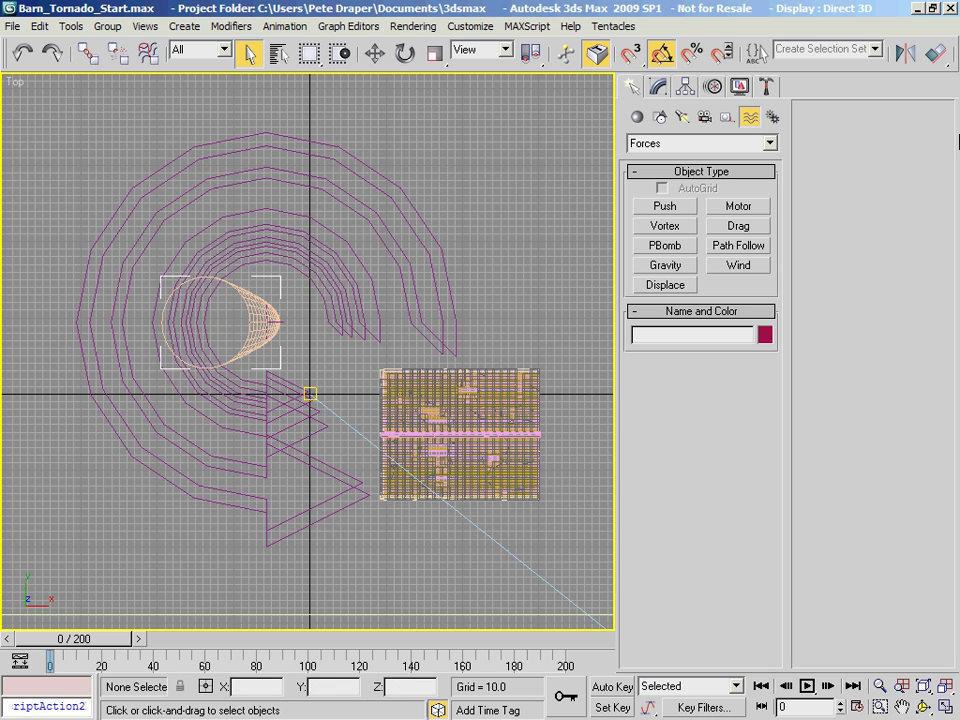
Create a Wind space warp with an icon size of about 94 in the Top viewport and align its pivot to Vortex_Posts in X, Y and Z
left_click(735, 266)
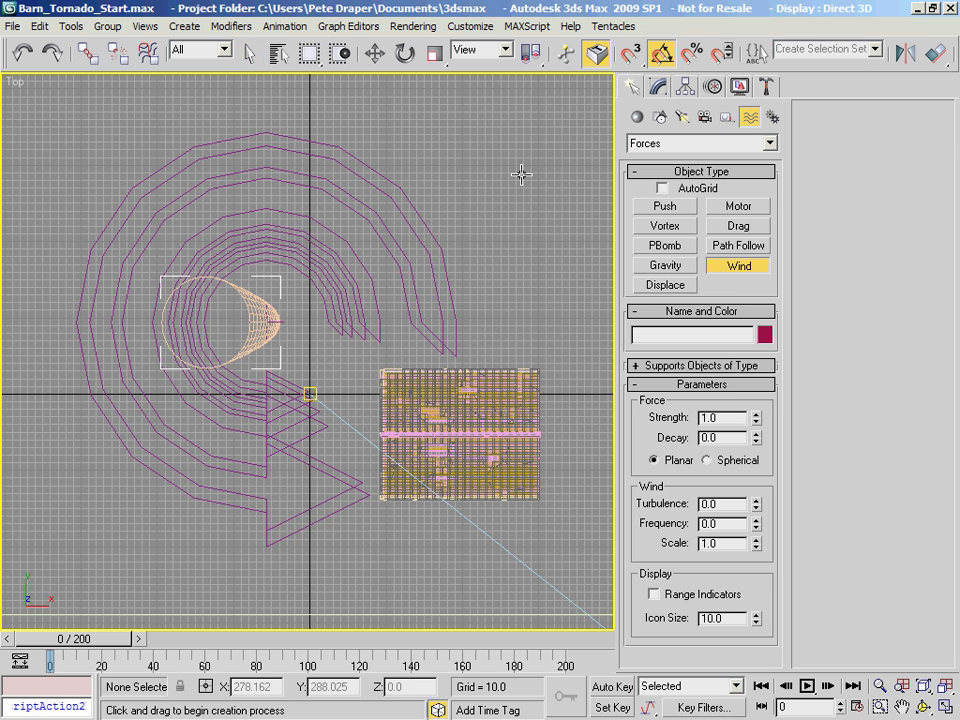
left_click_drag(497, 165, 566, 118)
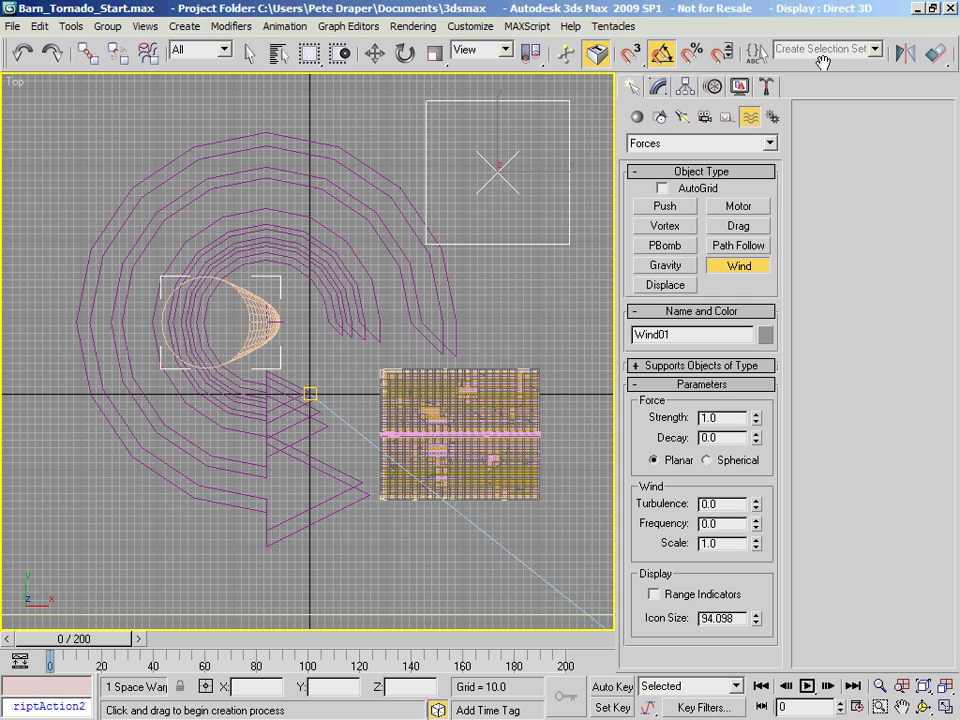
left_click_drag(826, 62, 643, 62)
left_click(743, 53)
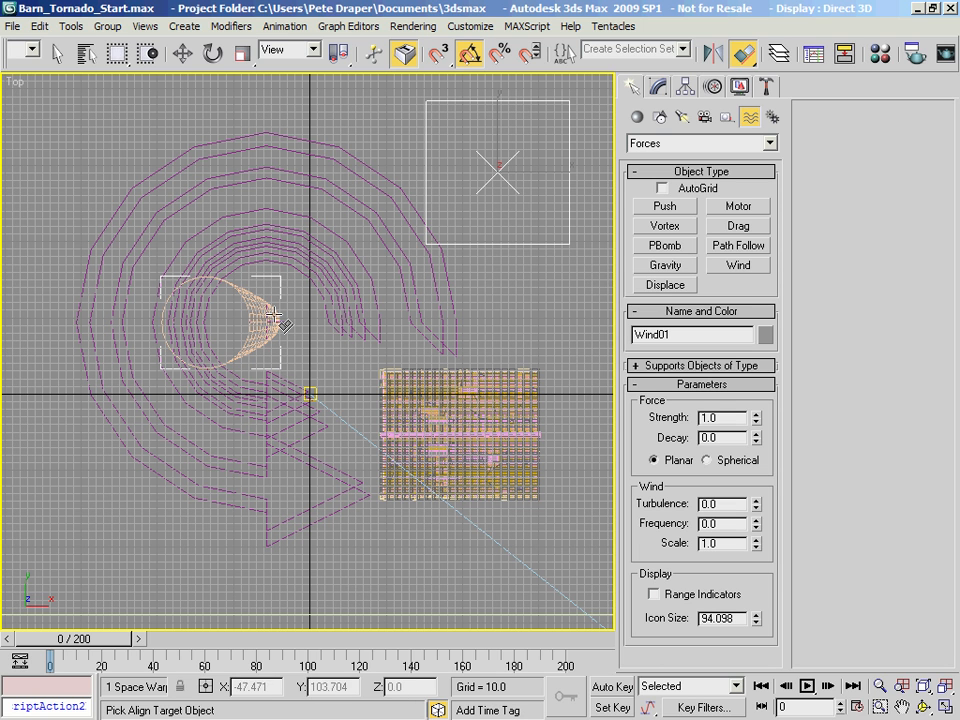
left_click(289, 390)
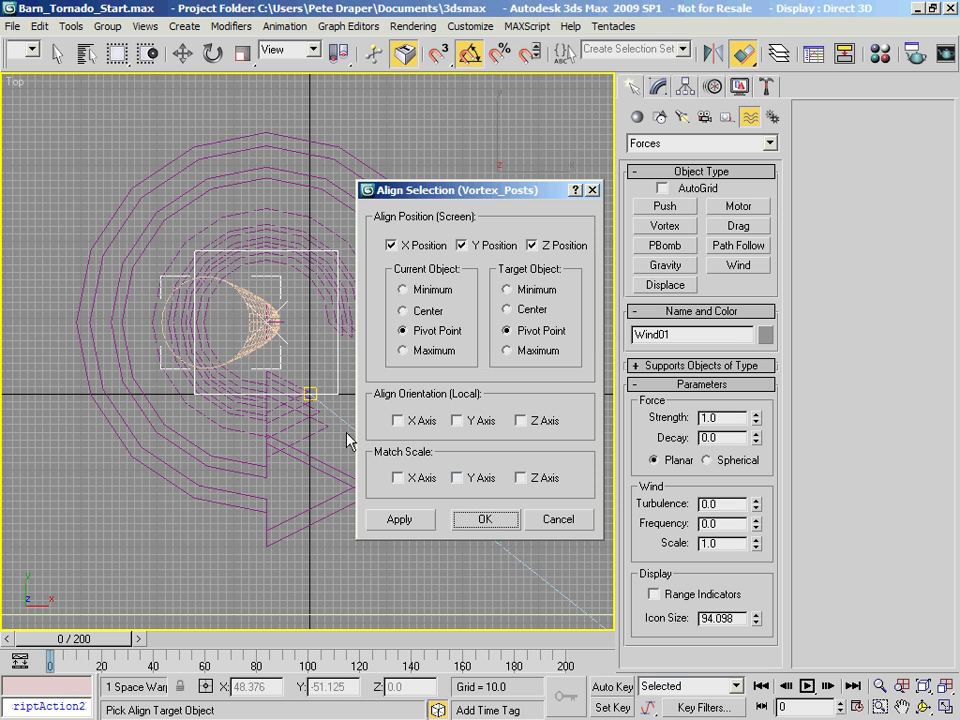
left_click(495, 526)
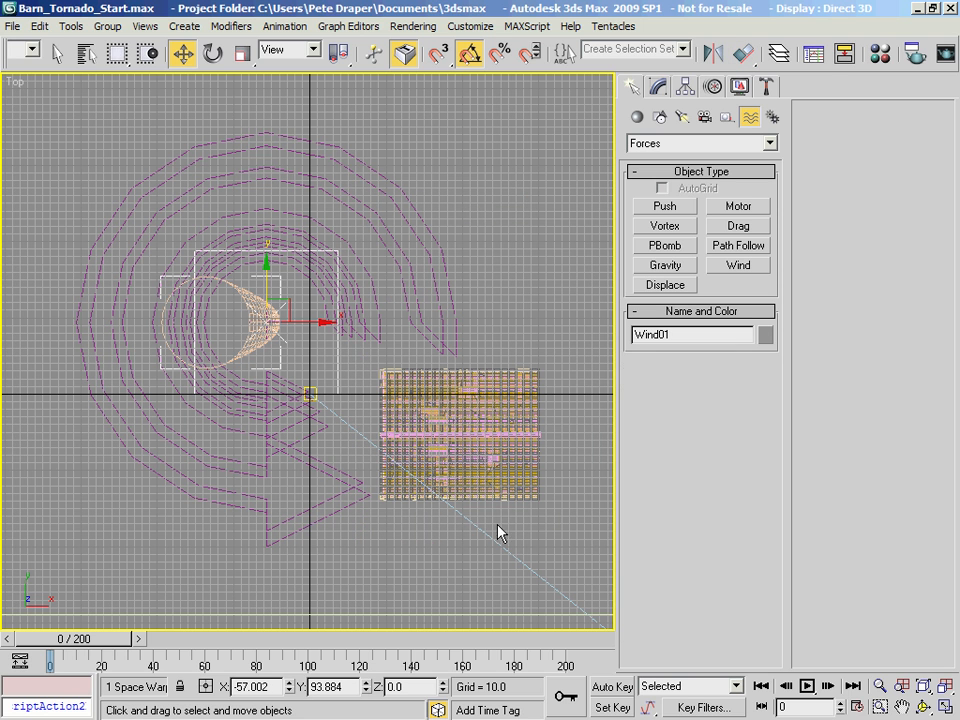
Link the new wind to the cone-shaped wireframe object as its parent
middle_click_drag(288, 324, 392, 352)
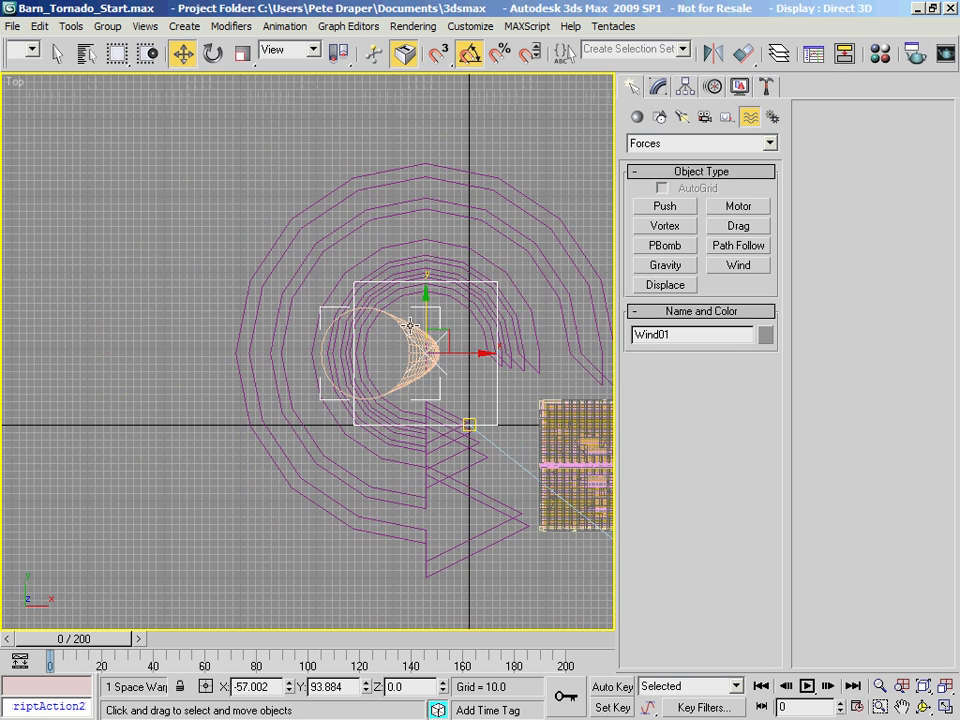
middle_click_drag(285, 286, 429, 321)
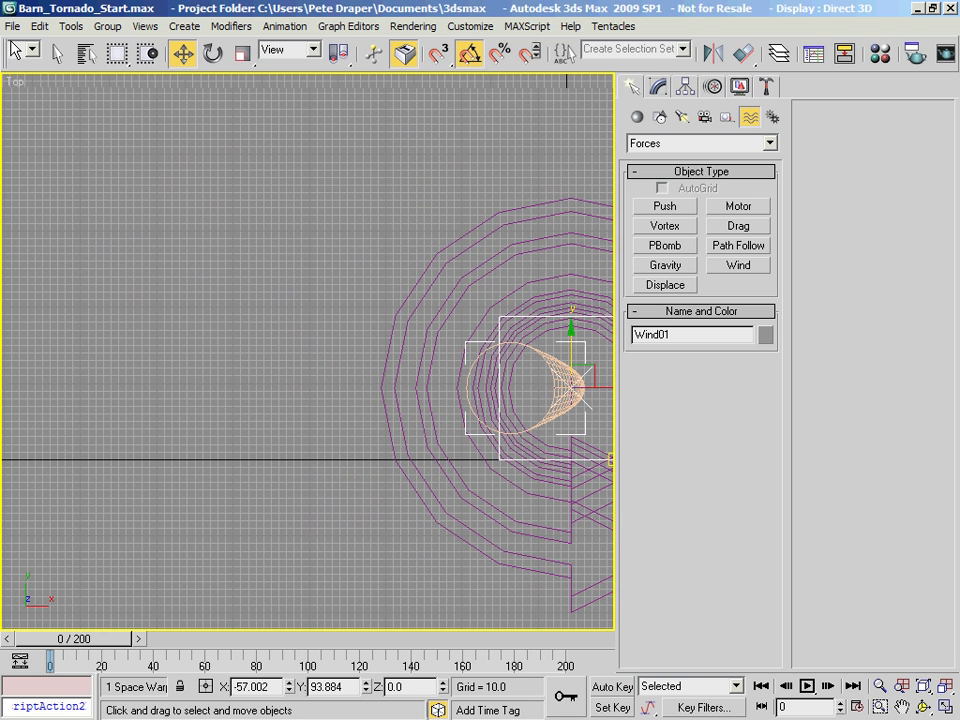
left_click_drag(276, 66, 428, 75)
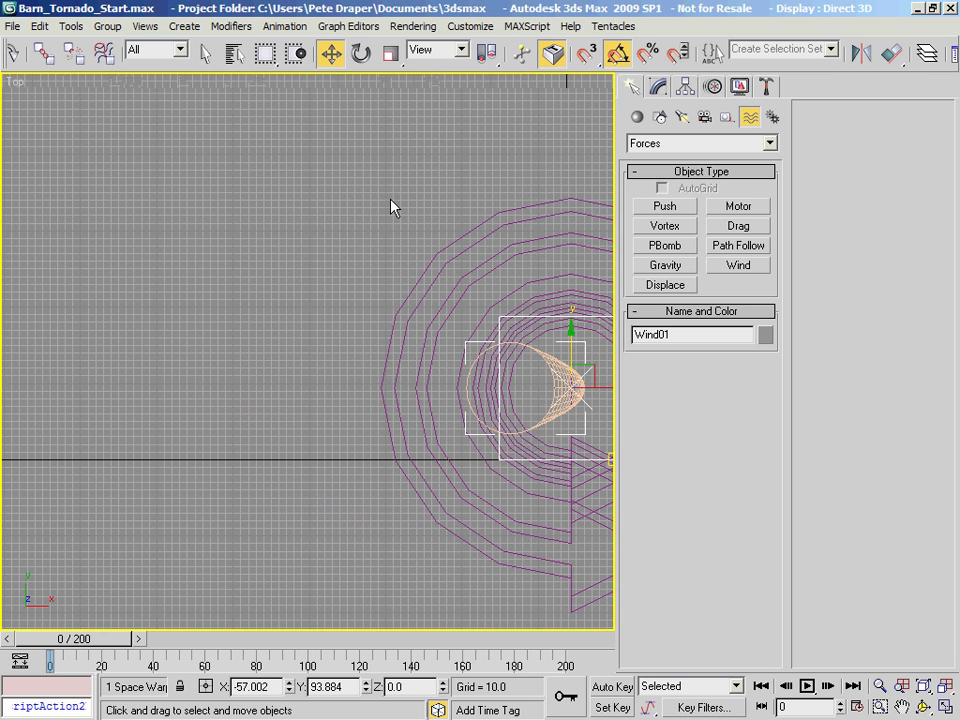
middle_click_drag(306, 264, 426, 269)
middle_click_drag(344, 249, 174, 238)
left_click(43, 53)
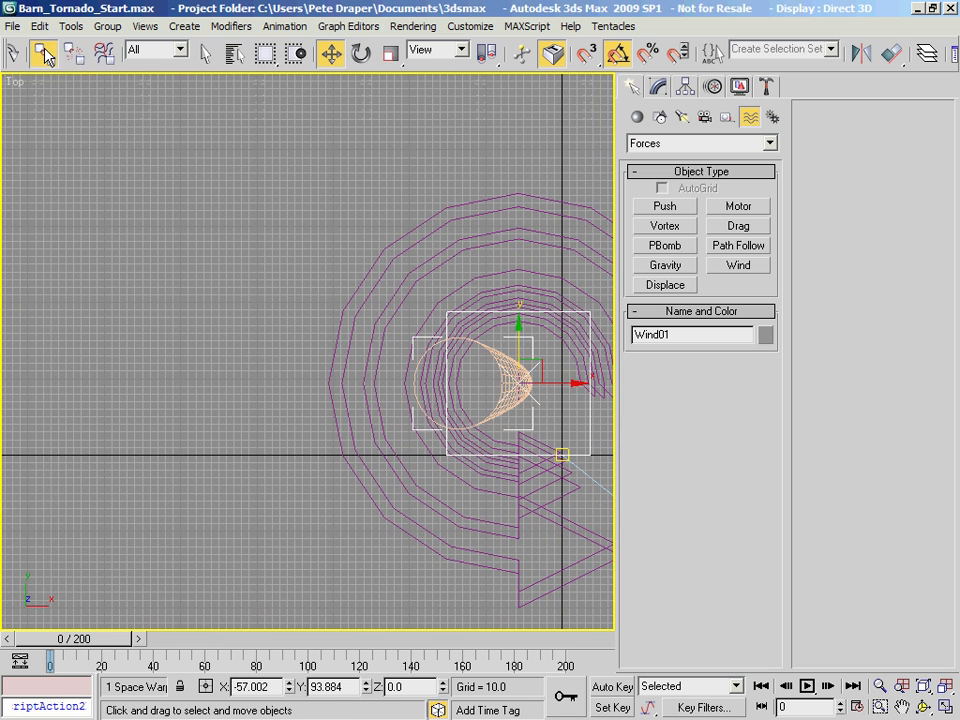
left_click_drag(538, 406, 500, 357)
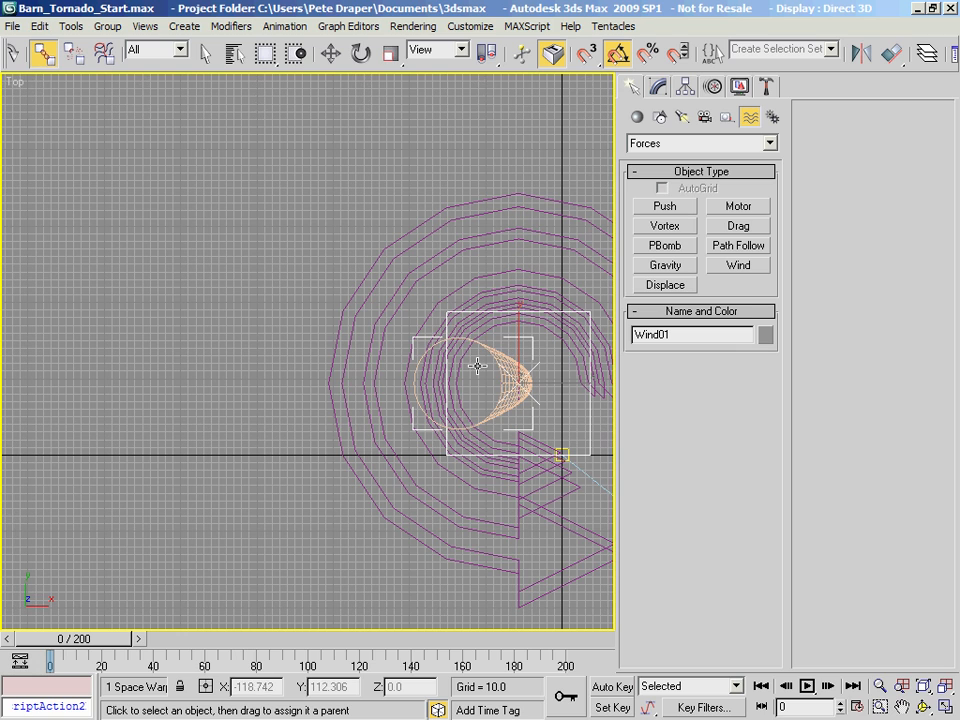
middle_click_drag(514, 358, 307, 304)
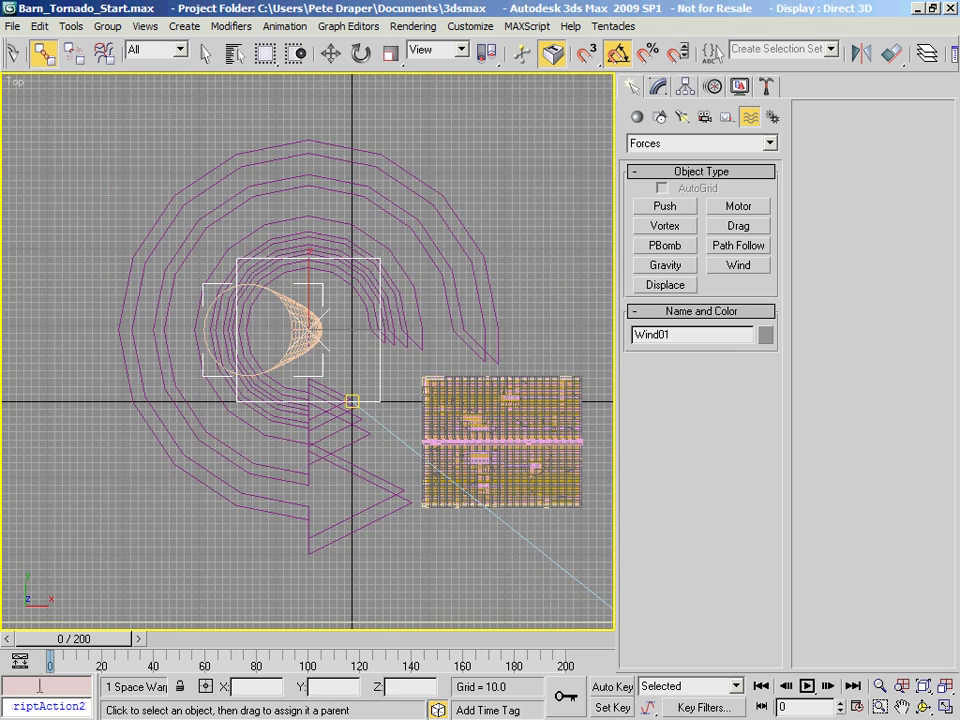
left_click_drag(139, 641, 63, 628)
left_click(43, 53)
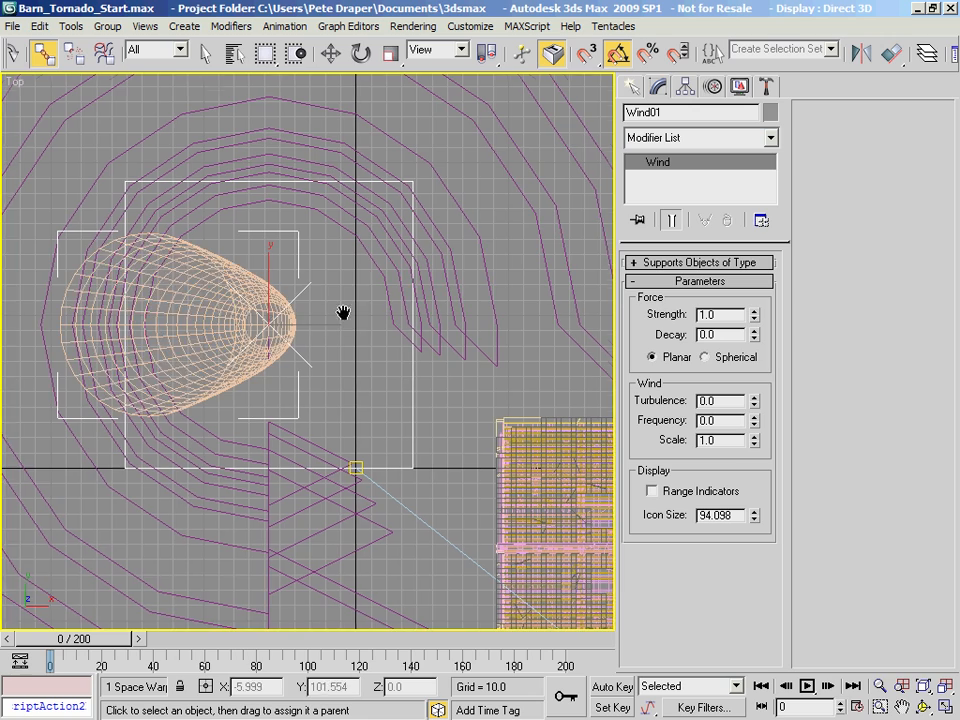
middle_click_drag(343, 313, 377, 318)
scroll(377, 312, "down", 1)
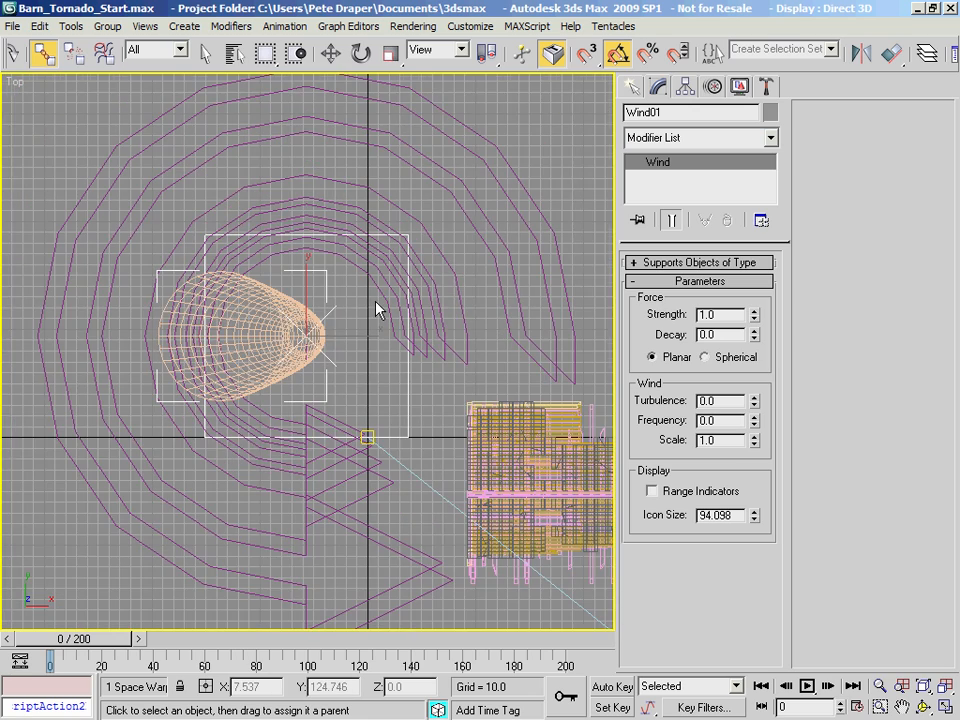
scroll(376, 305, "down", 1)
scroll(376, 301, "up", 2)
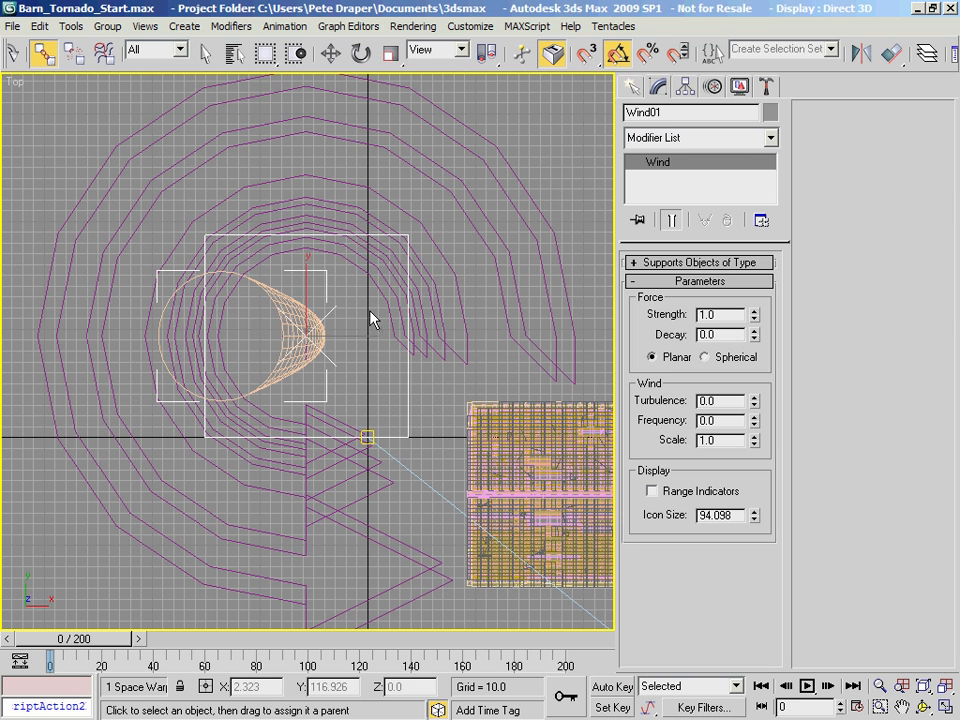
middle_click_drag(388, 317, 266, 298)
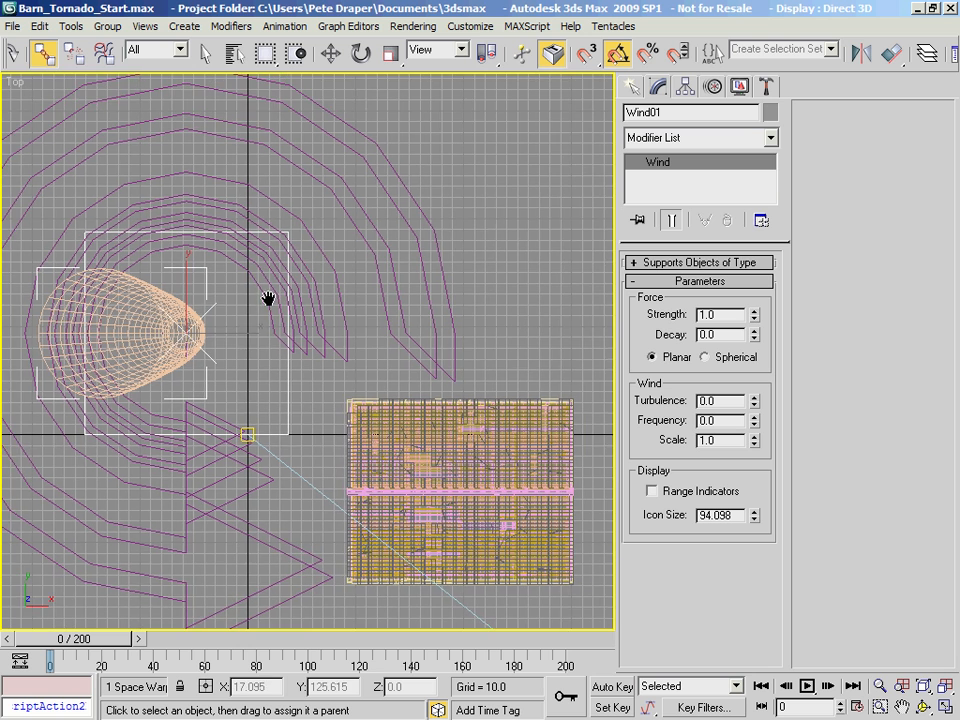
scroll(268, 300, "down", 2)
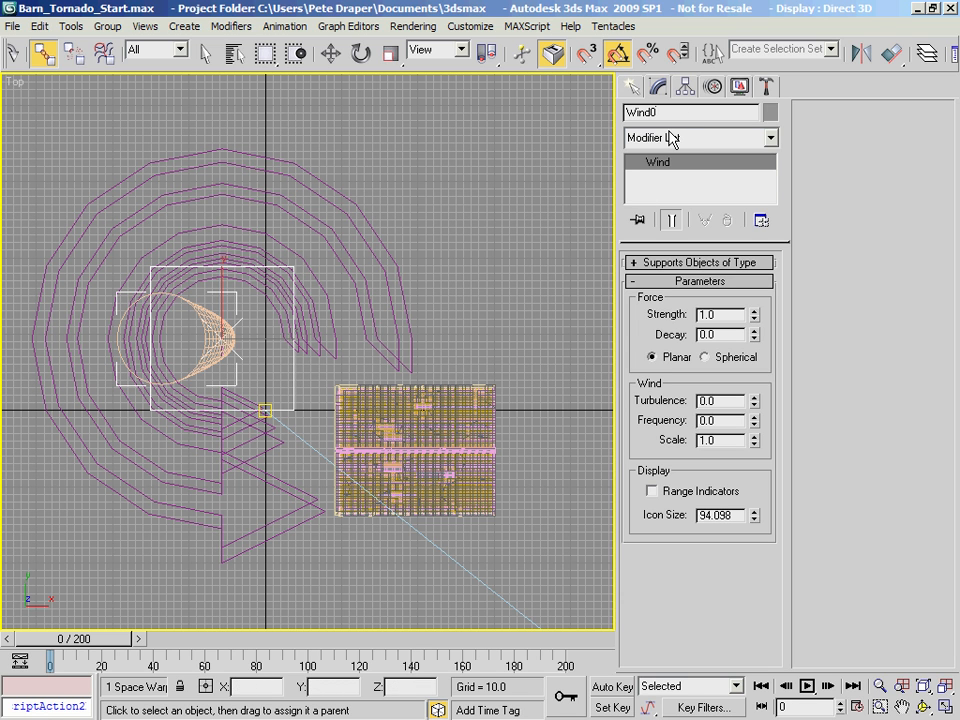
Rename the wind Wind_Core_Debris and set its strength to 0
type("_Core_debris")
key("BackSpace")
type("D")
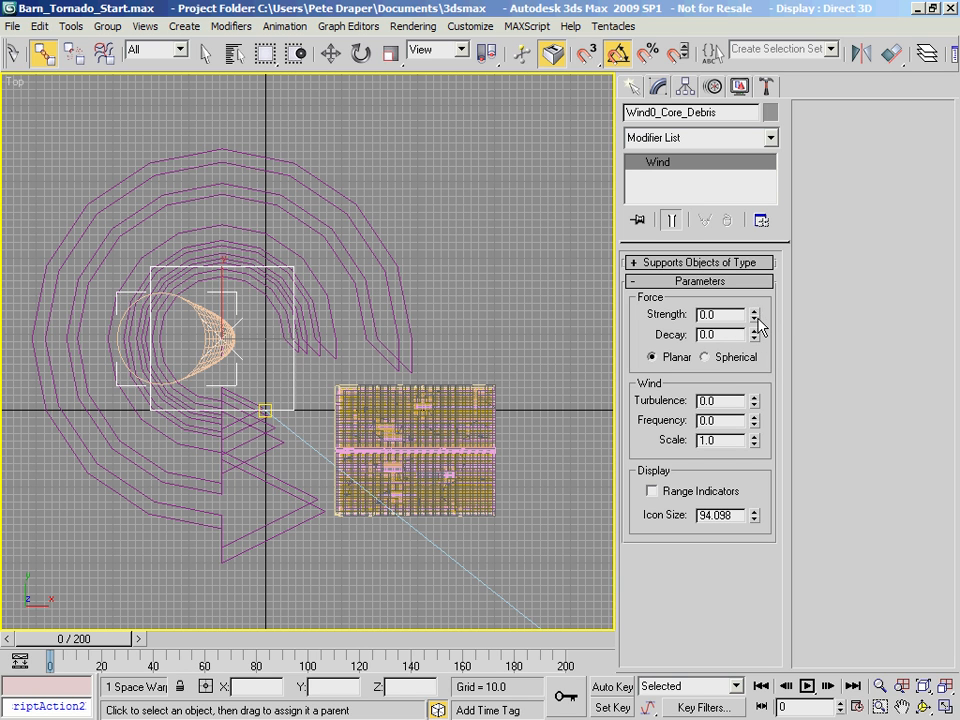
key("BackSpace")
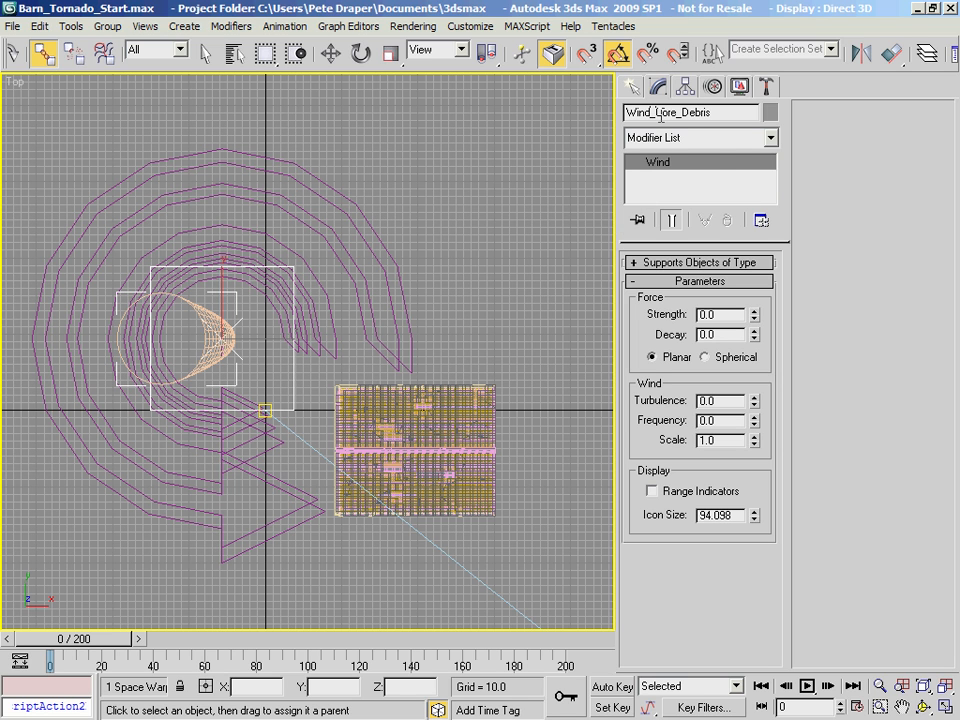
Set the wind's turbulence to 0.1, frequency to 5 and scale to 0.01
left_click_drag(719, 401, 641, 407)
type(".1")
key("Tab")
type("5")
key("Return")
key("Tab")
type(".01")
key("Return")
left_click(726, 446)
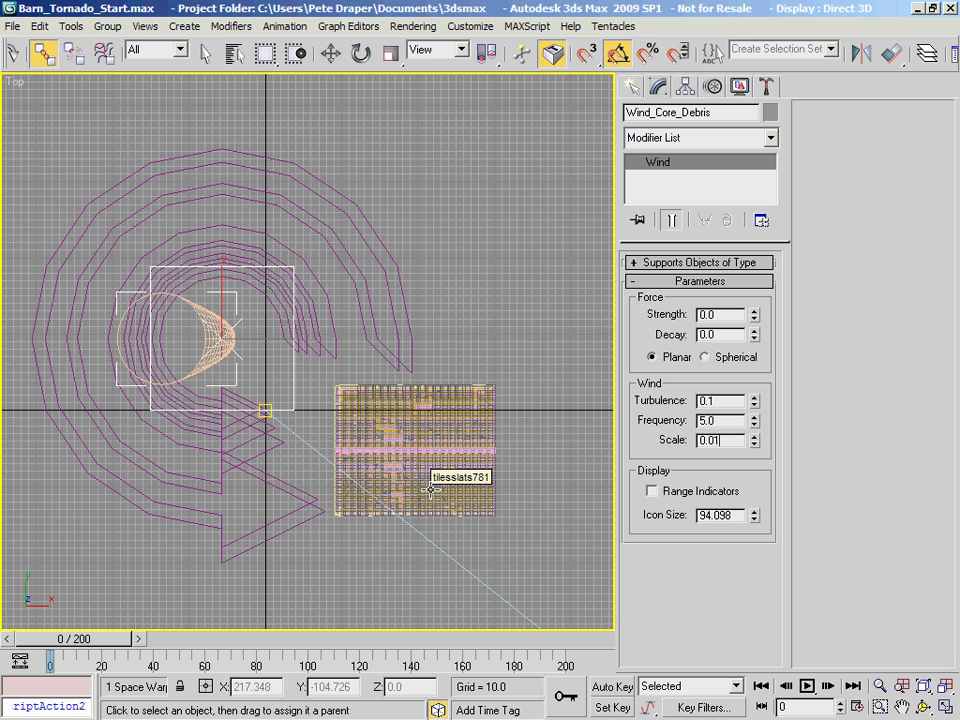
Clone the wind in place as a copy named Wind_Core_Debris02
left_click(207, 56)
key("ctrl+v")
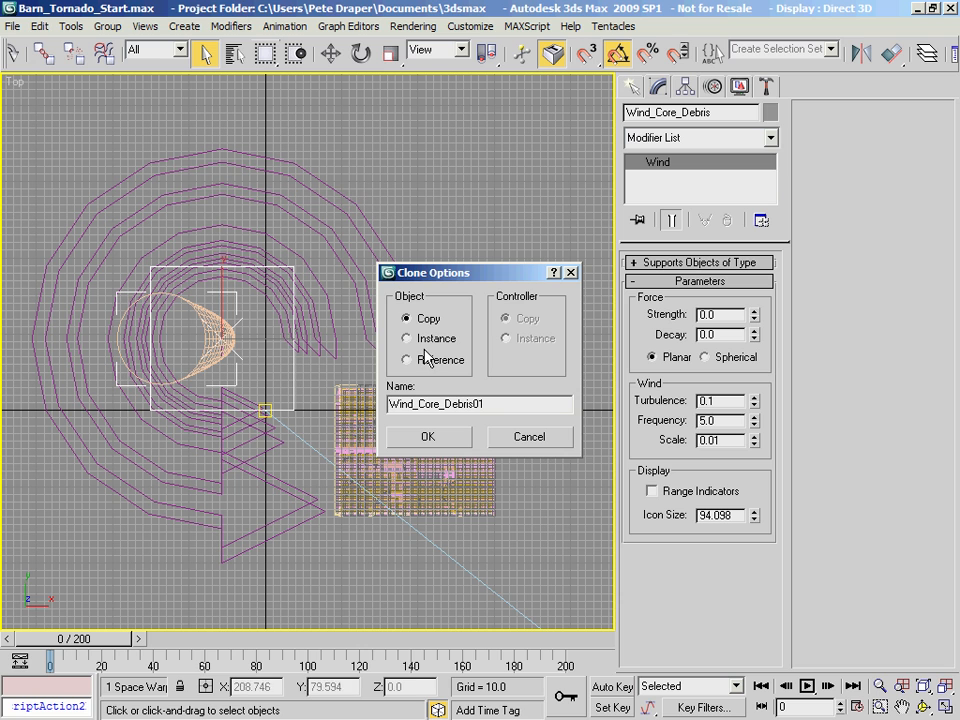
left_click(414, 405)
left_click_drag(486, 404, 479, 404)
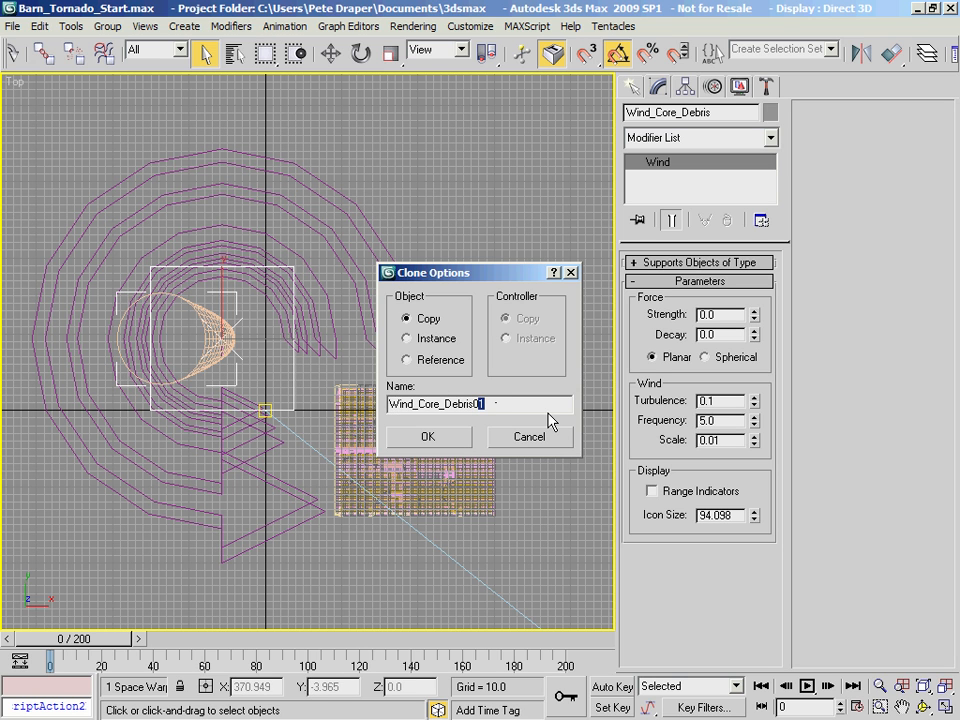
type("2")
key("Return")
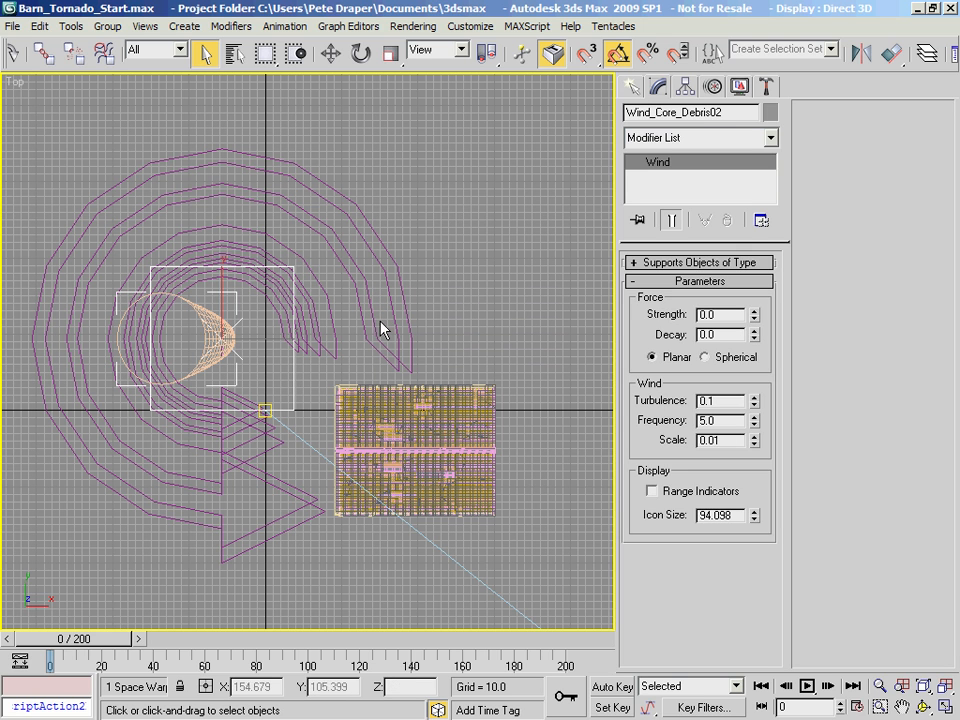
Enlarge the icon size of Wind_Core_Debris02 to about 100.7 so it differs from the original's icon
left_click(293, 392)
left_click(291, 399)
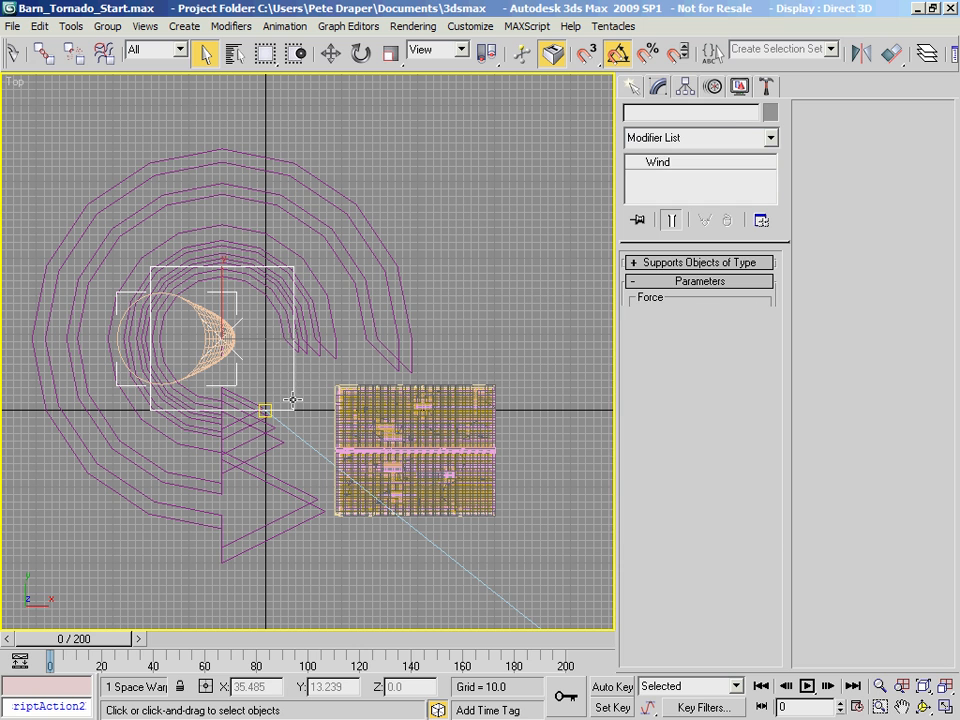
left_click_drag(752, 516, 752, 510)
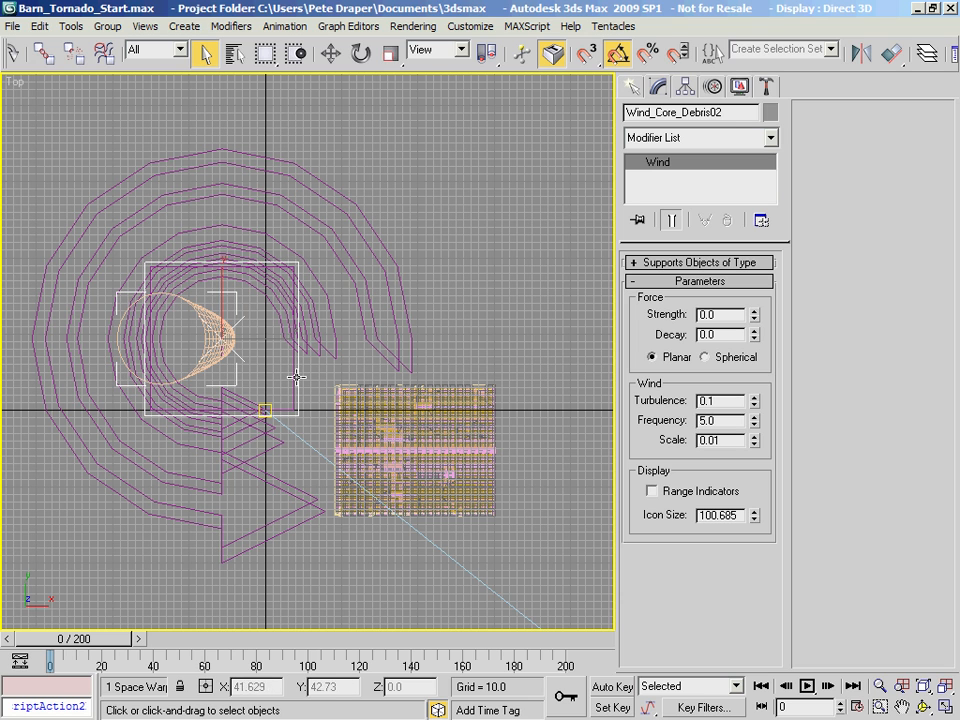
Set turbulence to 0.3, frequency to 2 and scale to 0.05 for Wind_Core_Debris02
middle_click_drag(330, 367, 330, 304)
scroll(319, 375, "up", 5)
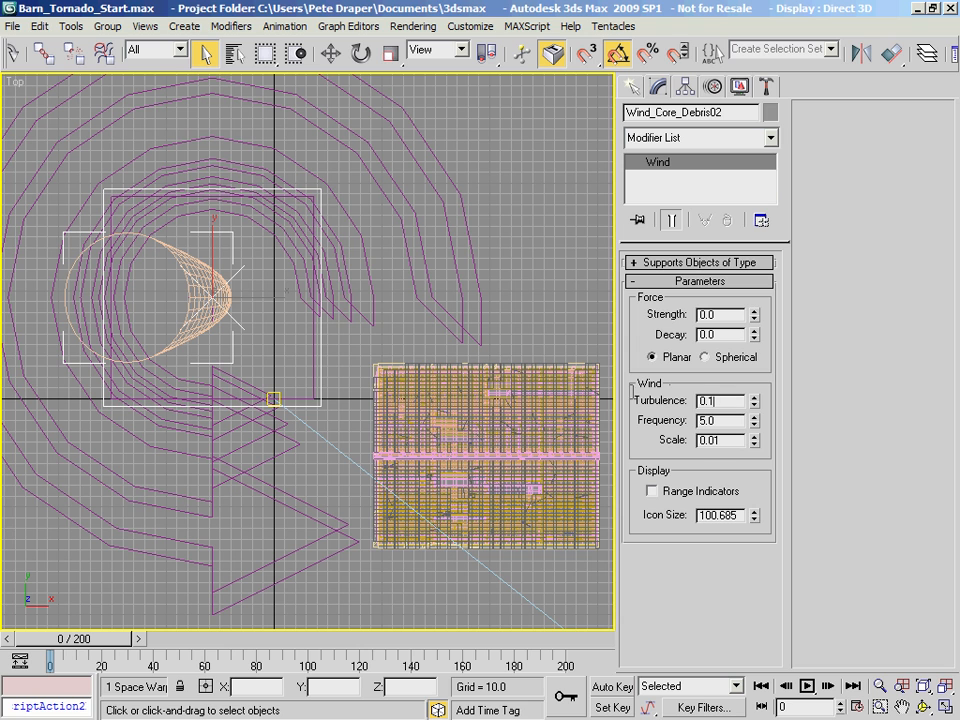
key("Return")
key("Tab")
left_click(711, 441)
type("0.05")
key("Return")
Select the original wind with the smaller icon and rename it Wind_Core_Debris01
left_click(730, 112)
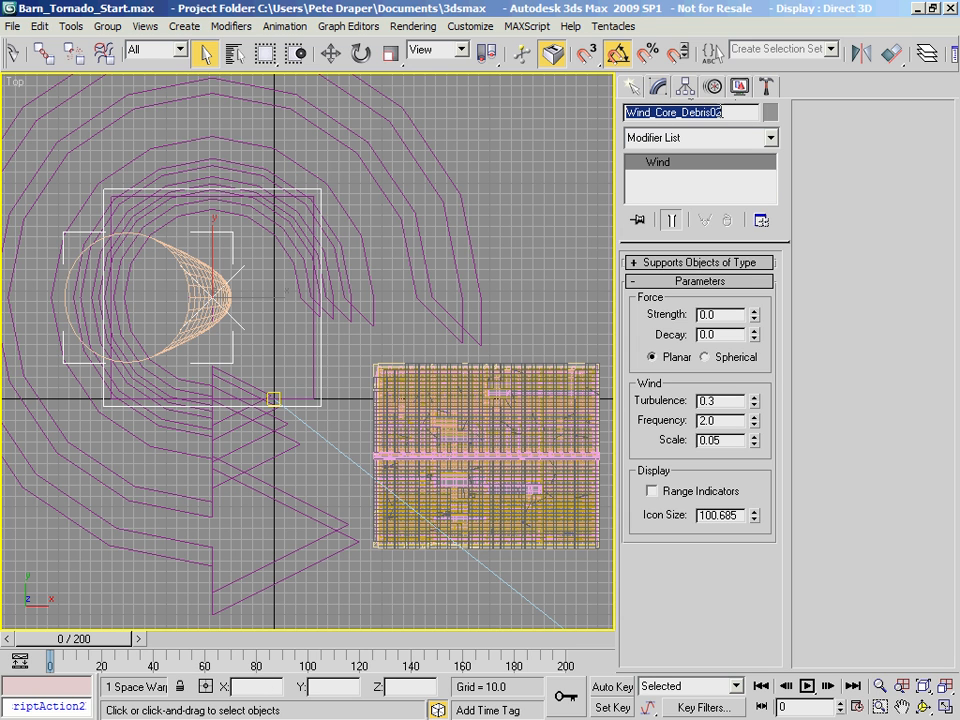
left_click(318, 342)
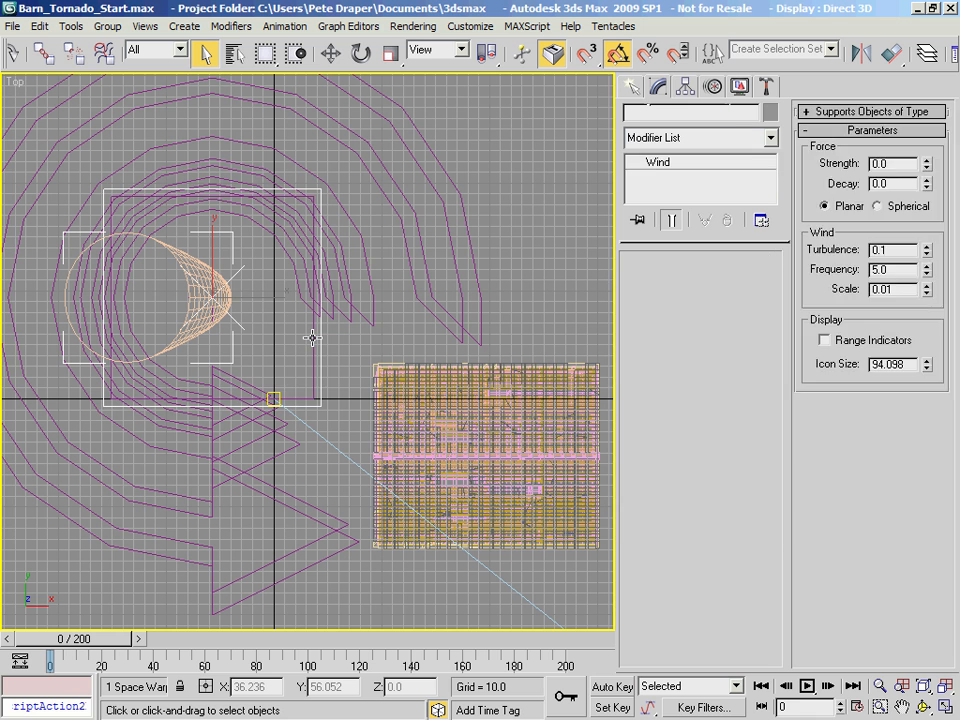
left_click(321, 347)
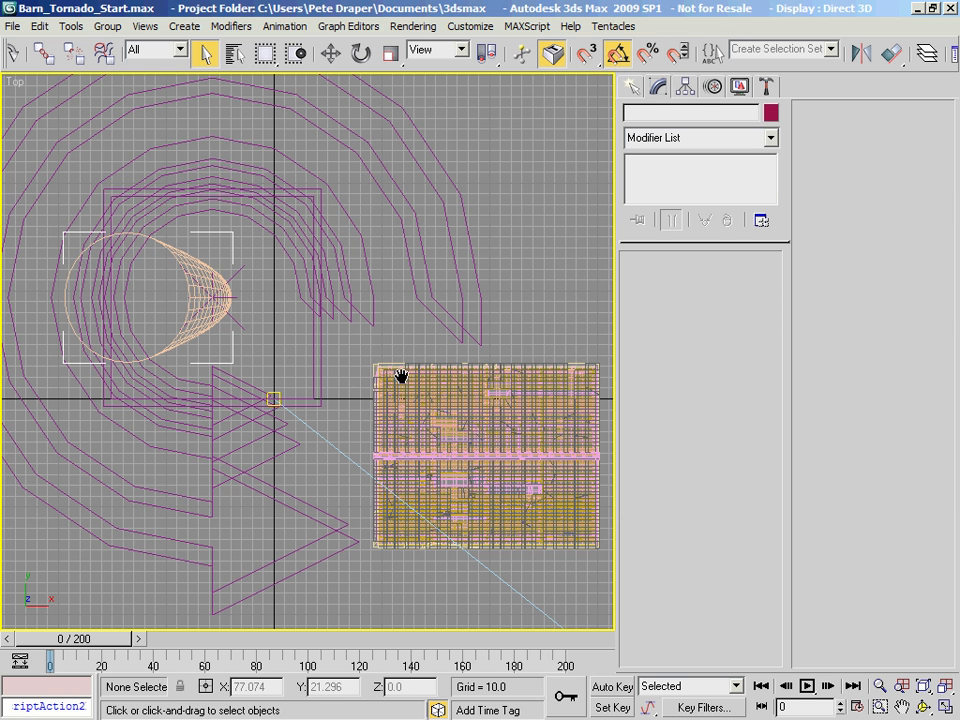
middle_click_drag(357, 376, 418, 382)
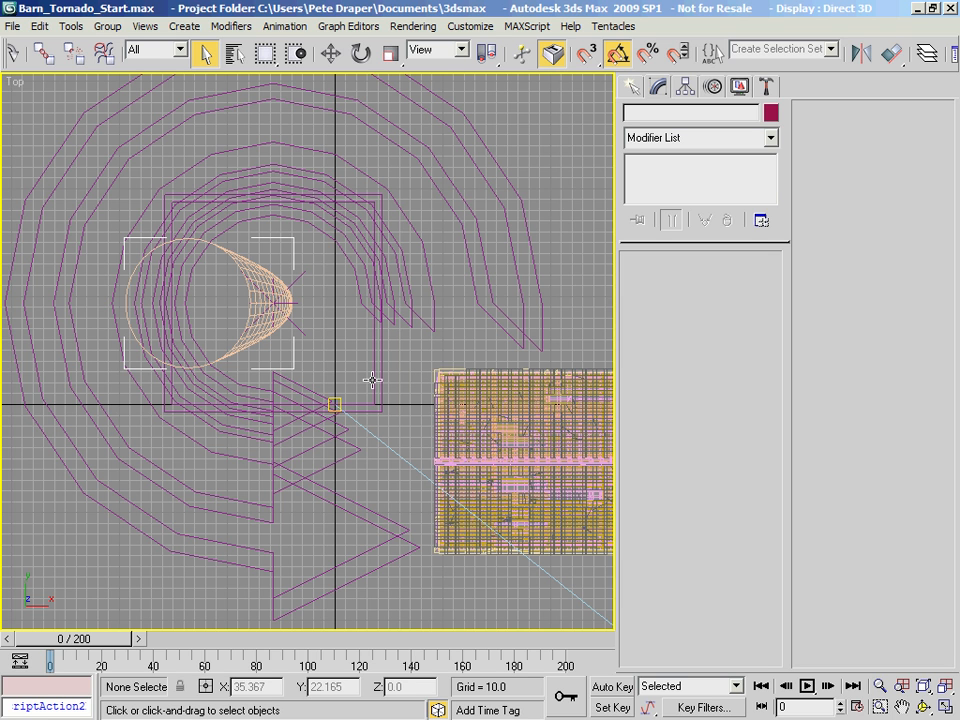
left_click(376, 379)
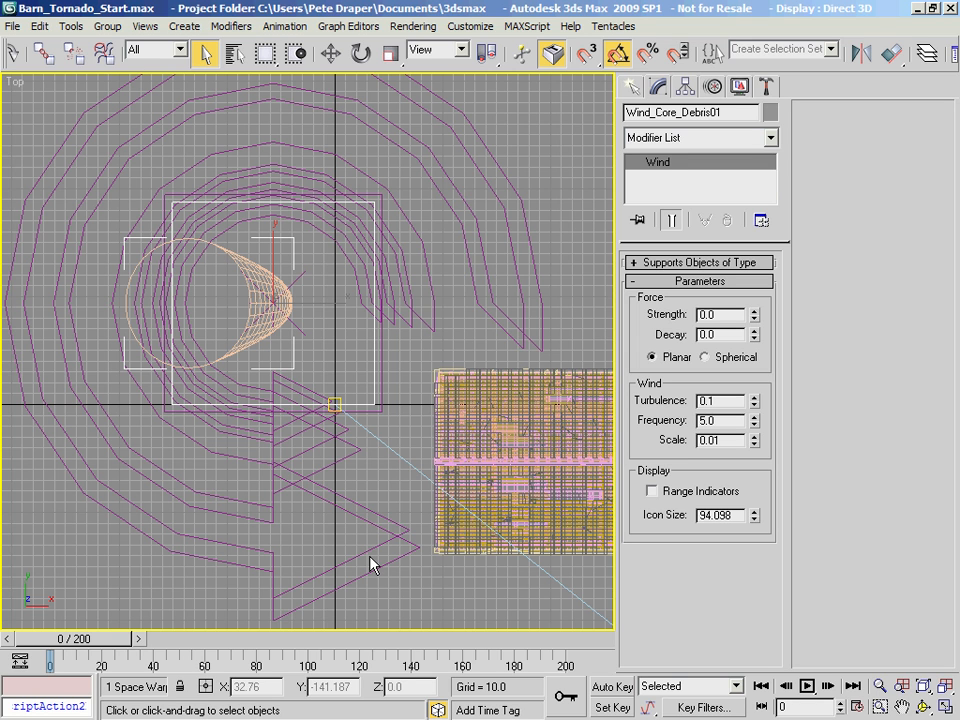
Clone Wind_Core_Debris01 in place as a copy named Wind_Intake_Debris
key("ctrl+v")
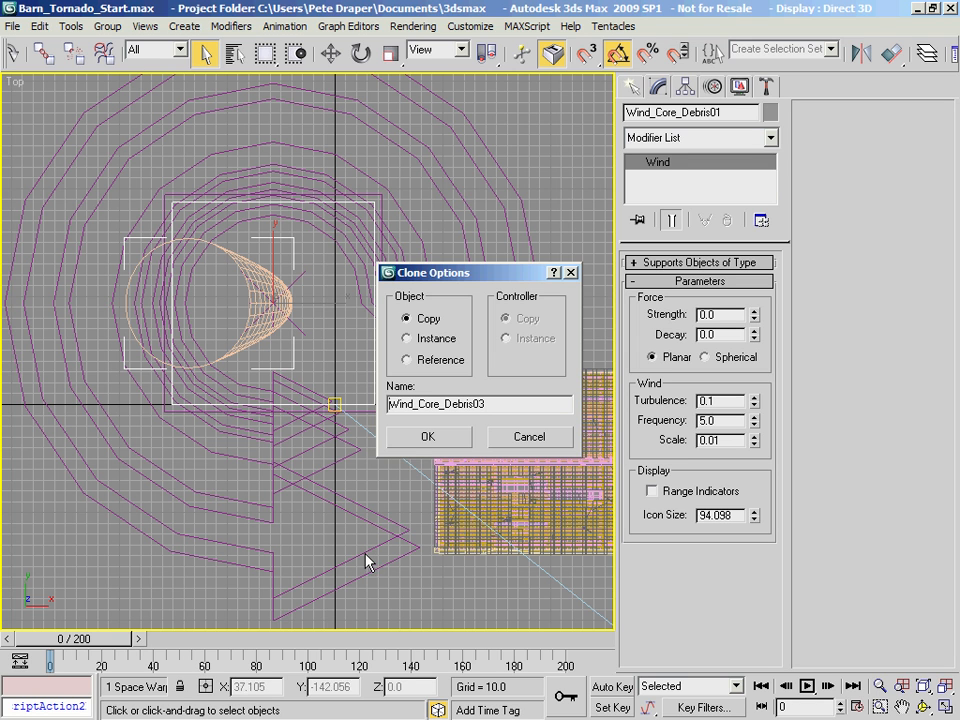
left_click_drag(418, 404, 547, 404)
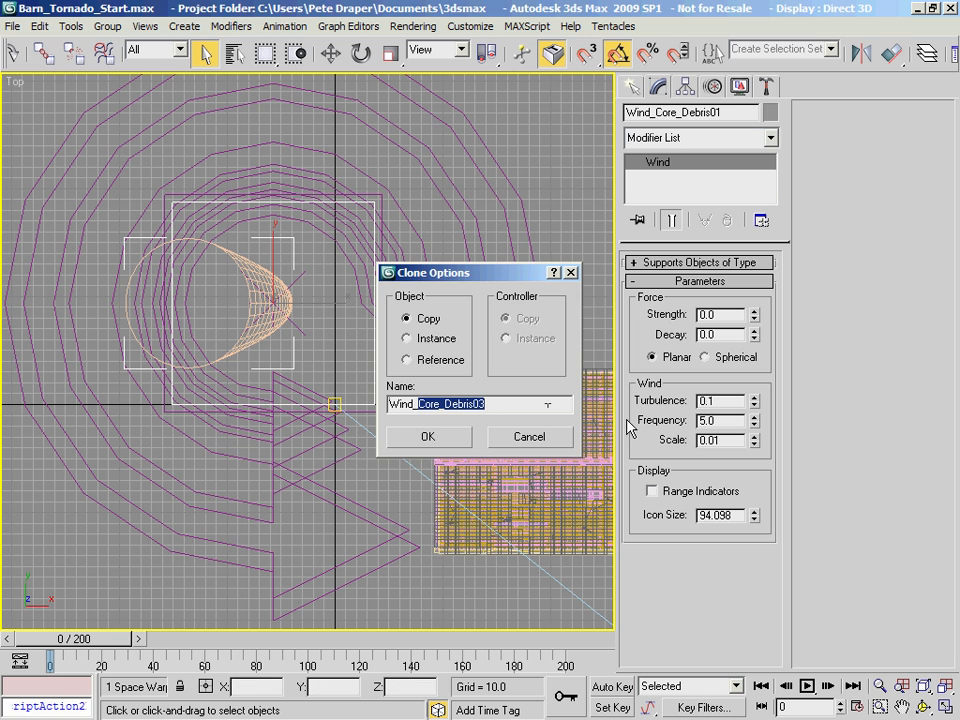
type("Intake_Debris")
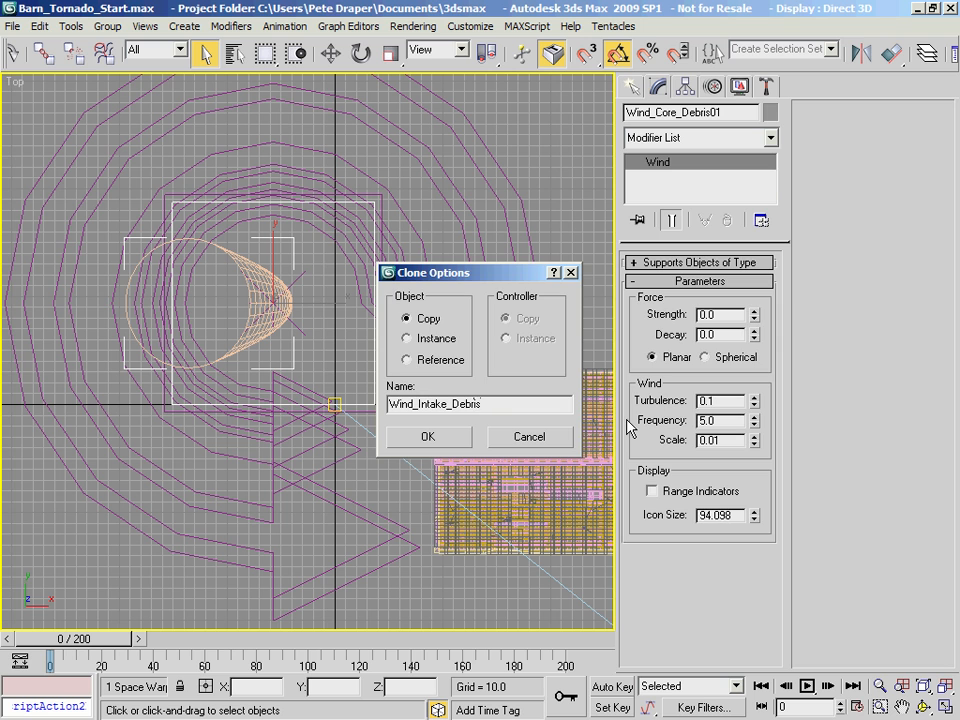
key("Return")
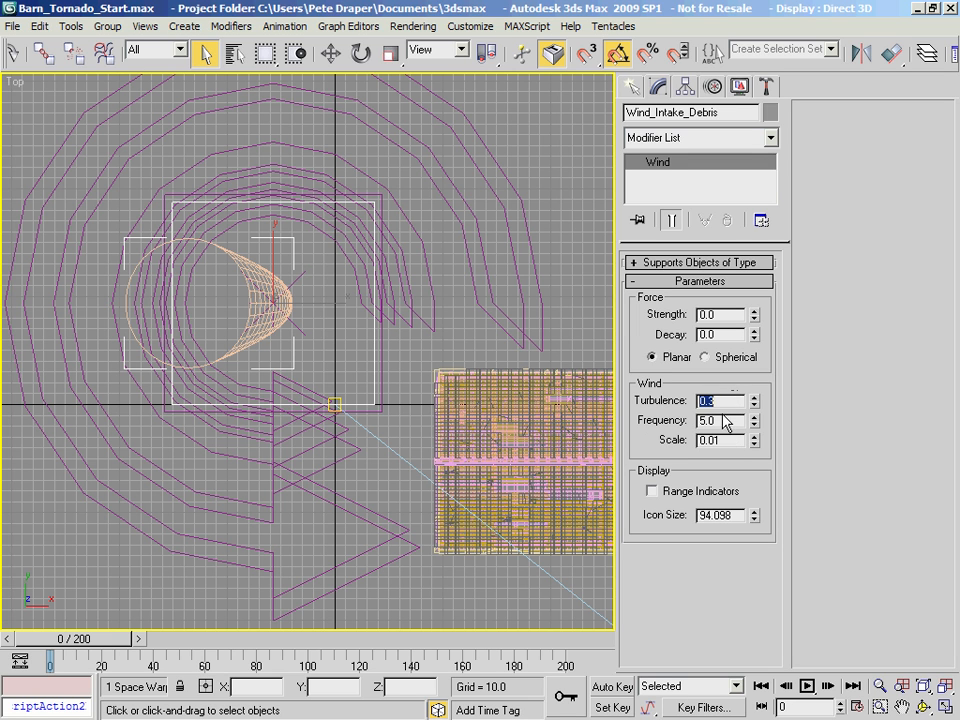
Set turbulence to 0.3 and scale to 0.07 for Wind_Intake_Debris
left_click(734, 442)
double_click(736, 441)
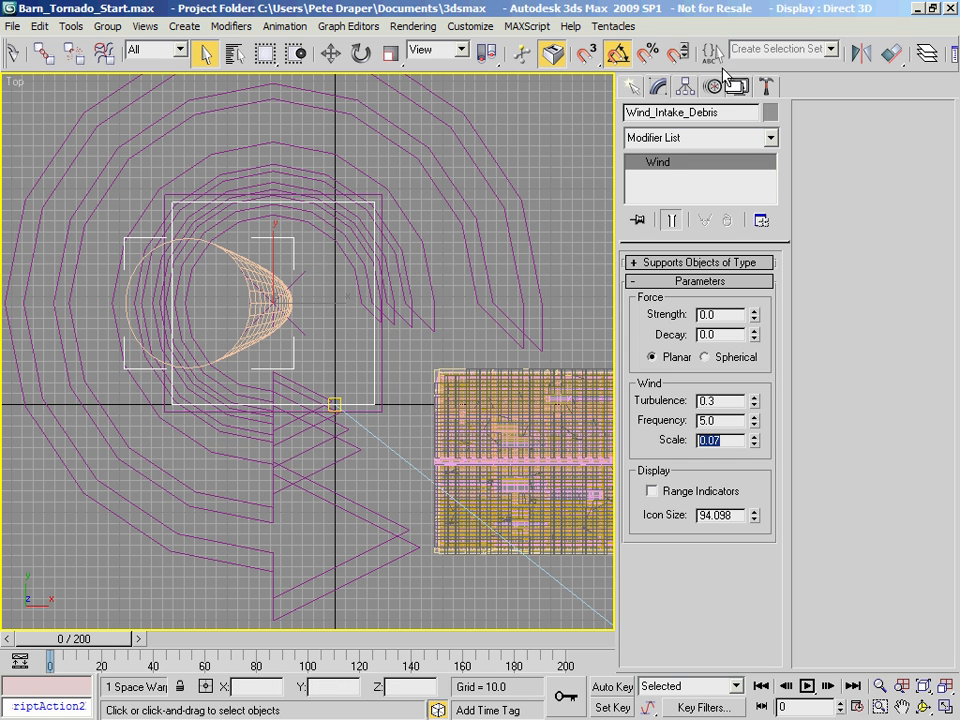
Clone Wind_Intake_Debris in place as a copy named Wind_Dust
middle_click_drag(251, 414, 229, 407)
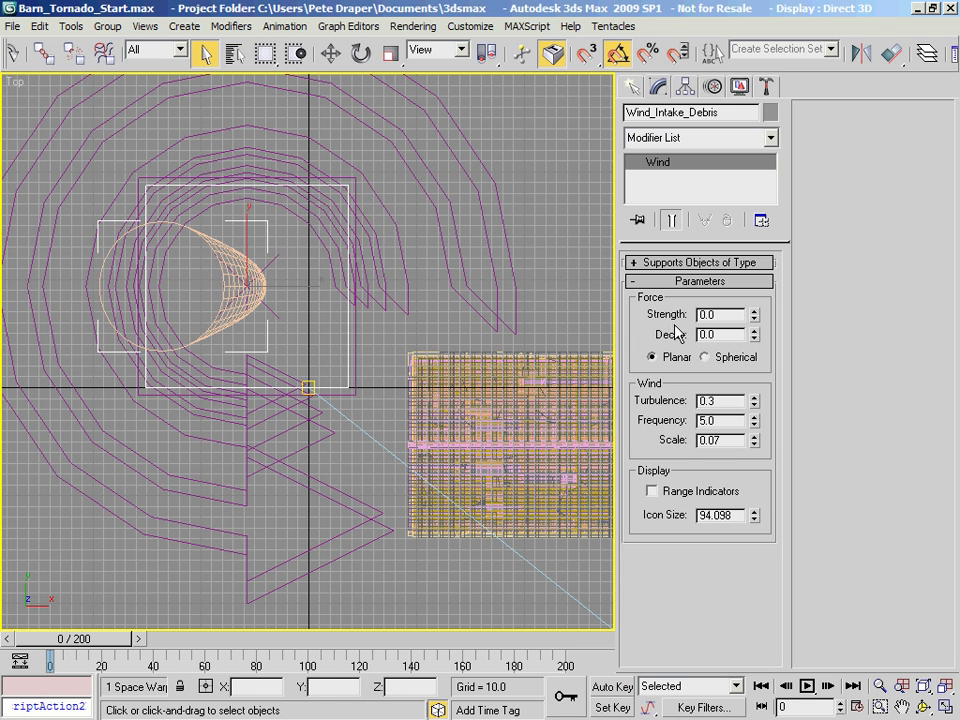
key("ctrl+v")
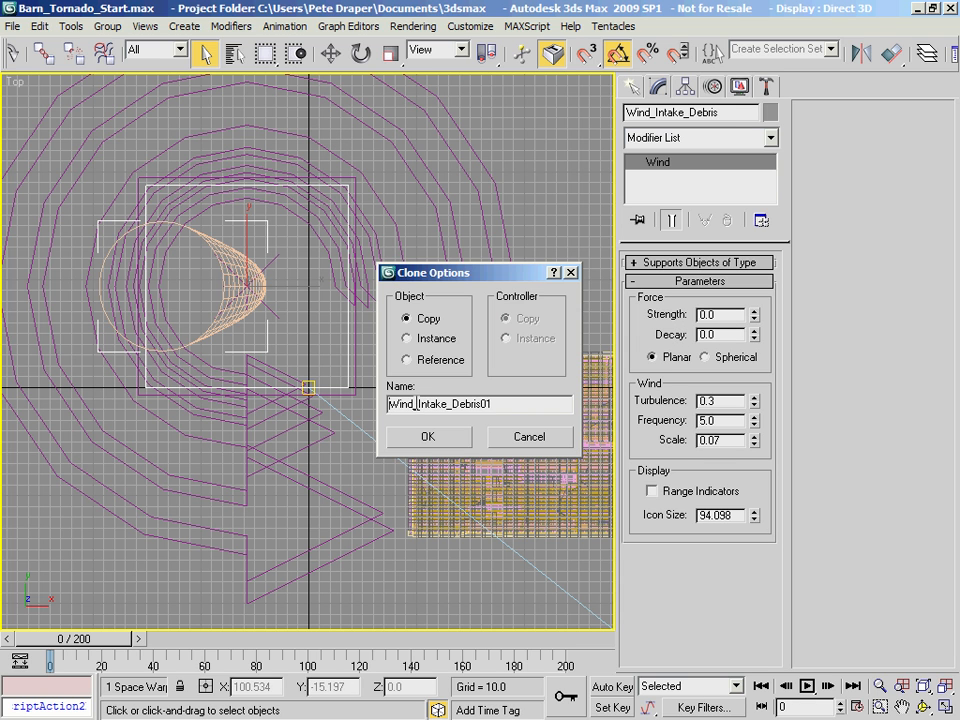
double_click(508, 403)
type("Wind_Dust")
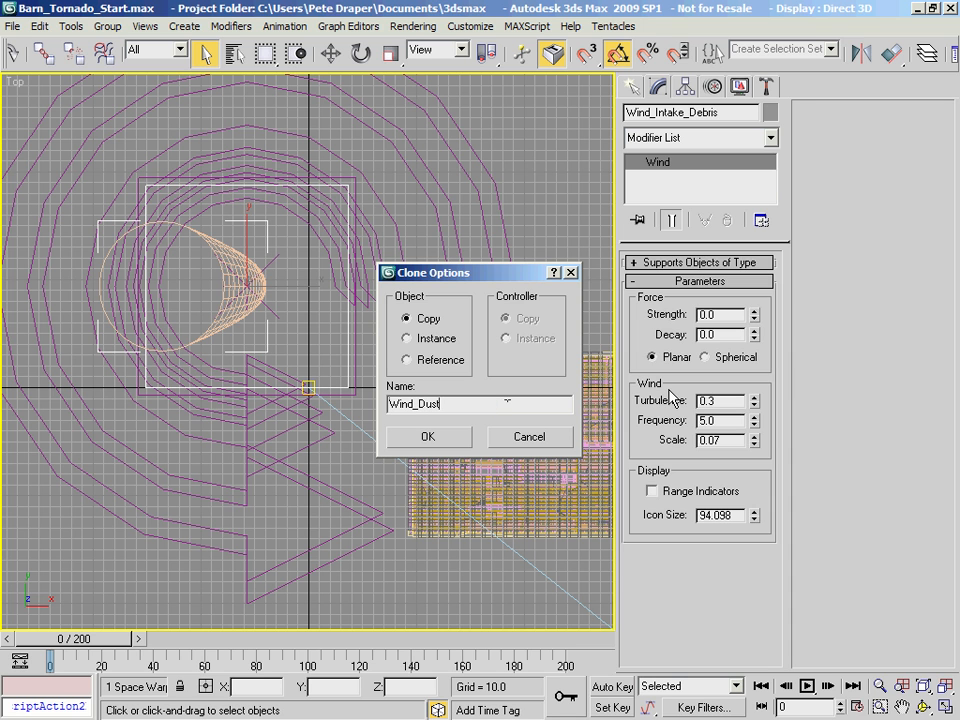
key("Return")
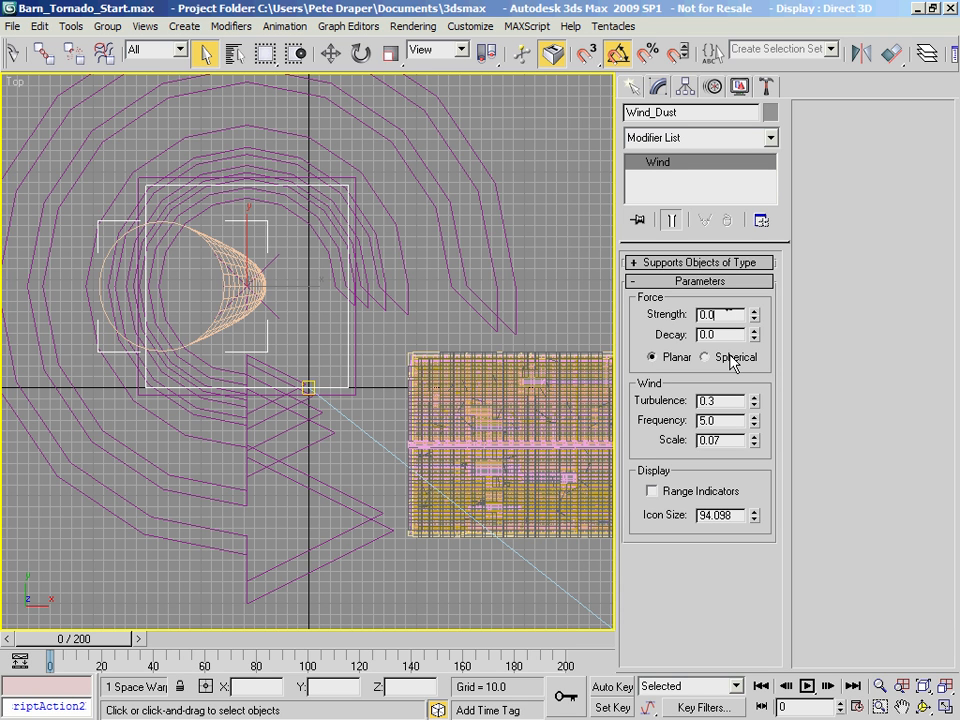
Set the strength to 0.05 and the scale to 0.02 for Wind_Dust
key("shift+Home")
left_click(715, 442)
double_click(716, 440)
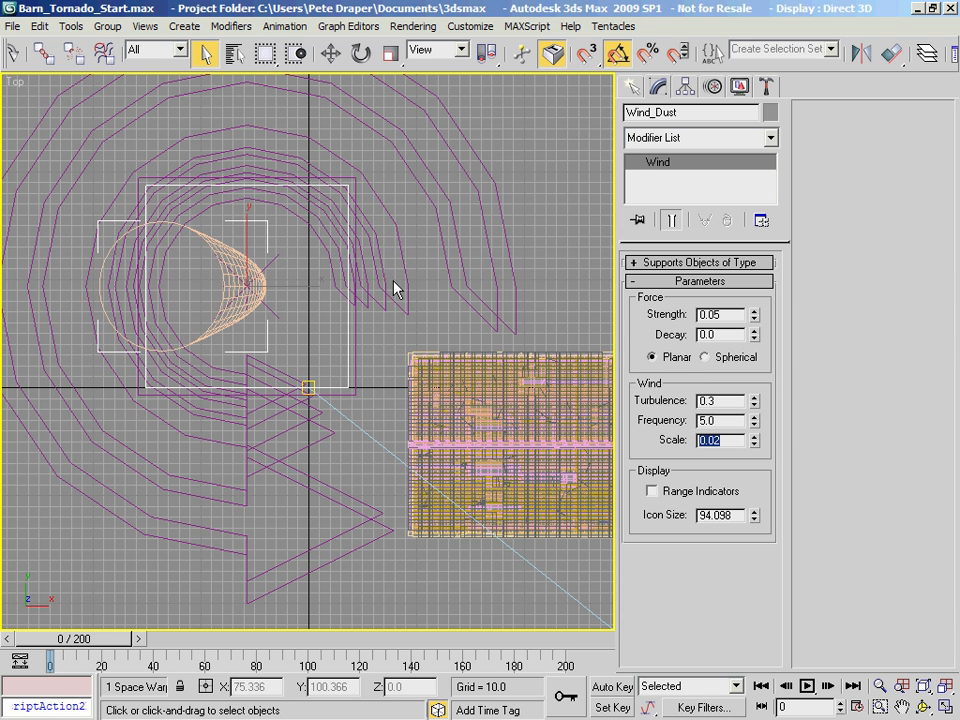
Narrow the command panel to a single column to widen the Top viewport
double_click(688, 113)
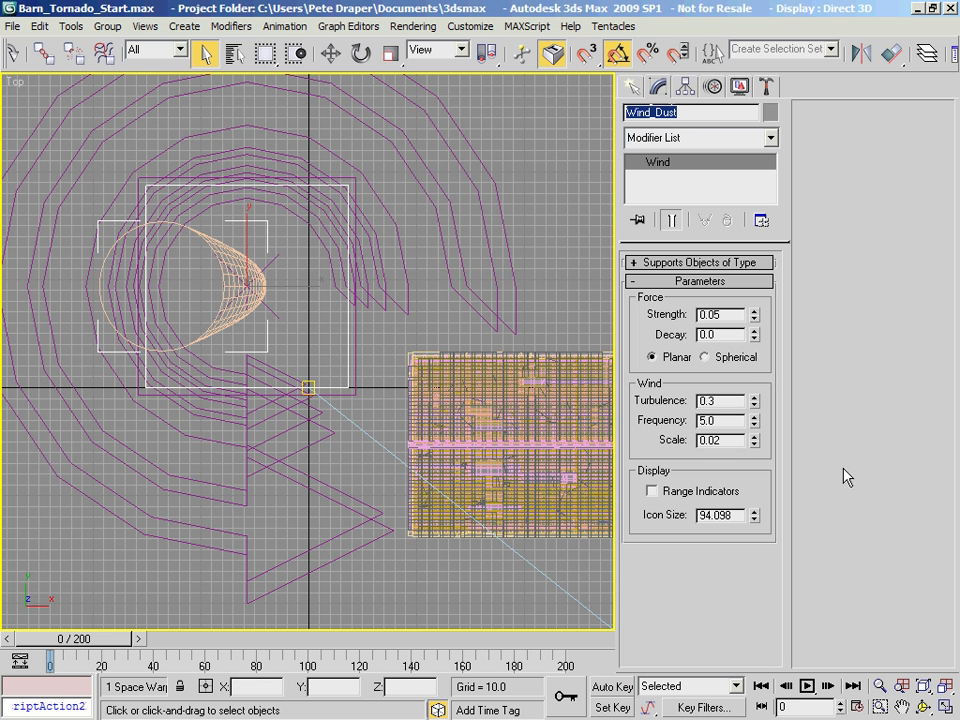
left_click_drag(615, 615, 816, 621)
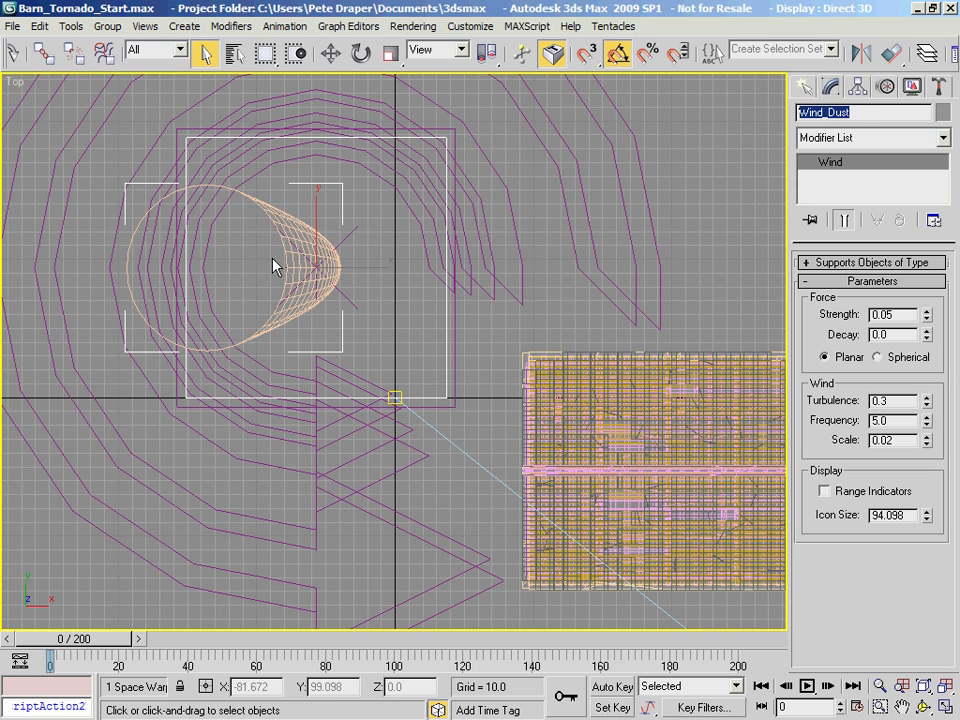
middle_click_drag(314, 298, 325, 314)
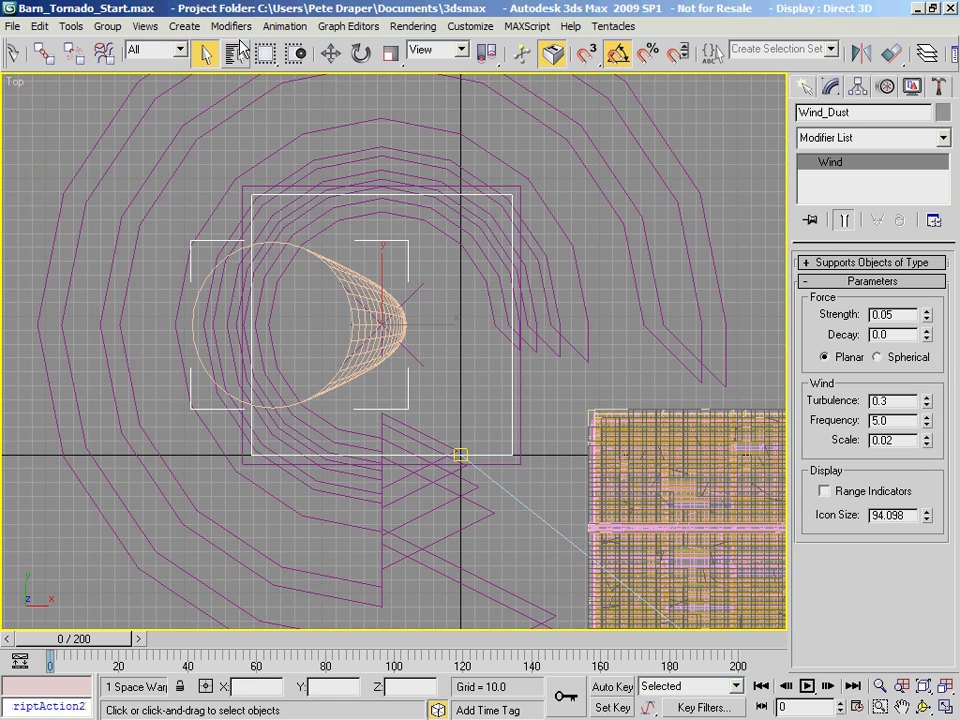
Examine the Vortex space warps linked to the tornado controller in the scene object list, from Vortex_Posts to Vortex_Outer_Core
left_click(236, 54)
left_click_drag(265, 112, 285, 92)
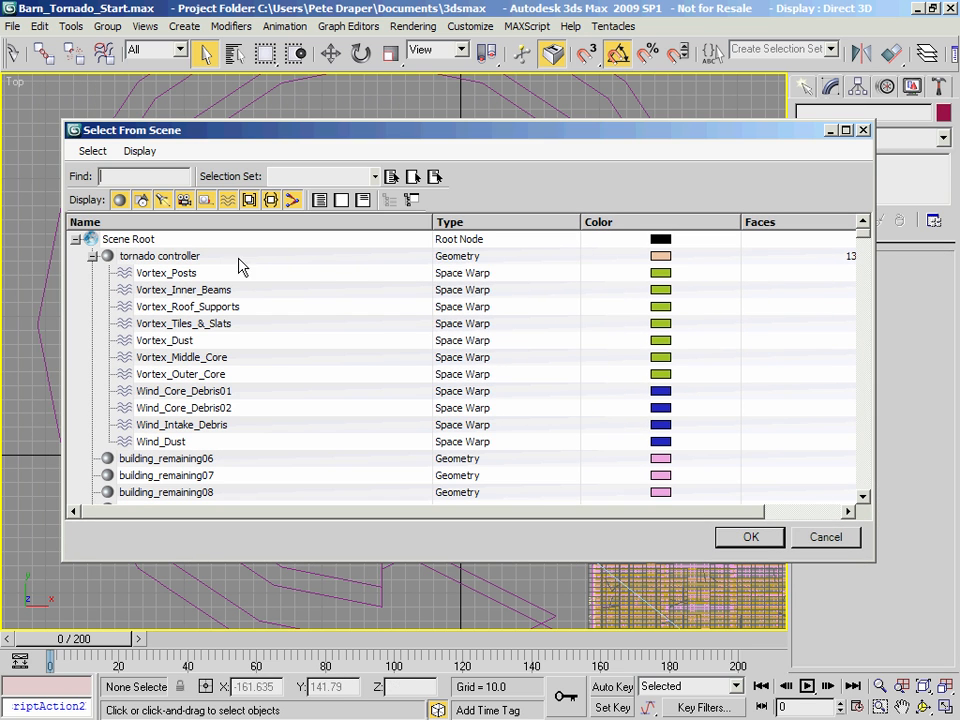
left_click(176, 376)
left_click(178, 358)
left_click(180, 341)
left_click(182, 324)
left_click(183, 308)
left_click(186, 290)
left_click(199, 273)
left_click(190, 290)
left_click(177, 308)
left_click(178, 324)
left_click(179, 341)
left_click(177, 358)
left_click(174, 375)
Examine the Wind space warps linked to the tornado controller, from Wind_Core_Debris01 to Wind_Dust, in the scene object list
left_click(172, 392)
left_click(172, 409)
left_click(172, 426)
left_click(172, 444)
left_click(173, 426)
left_click(175, 409)
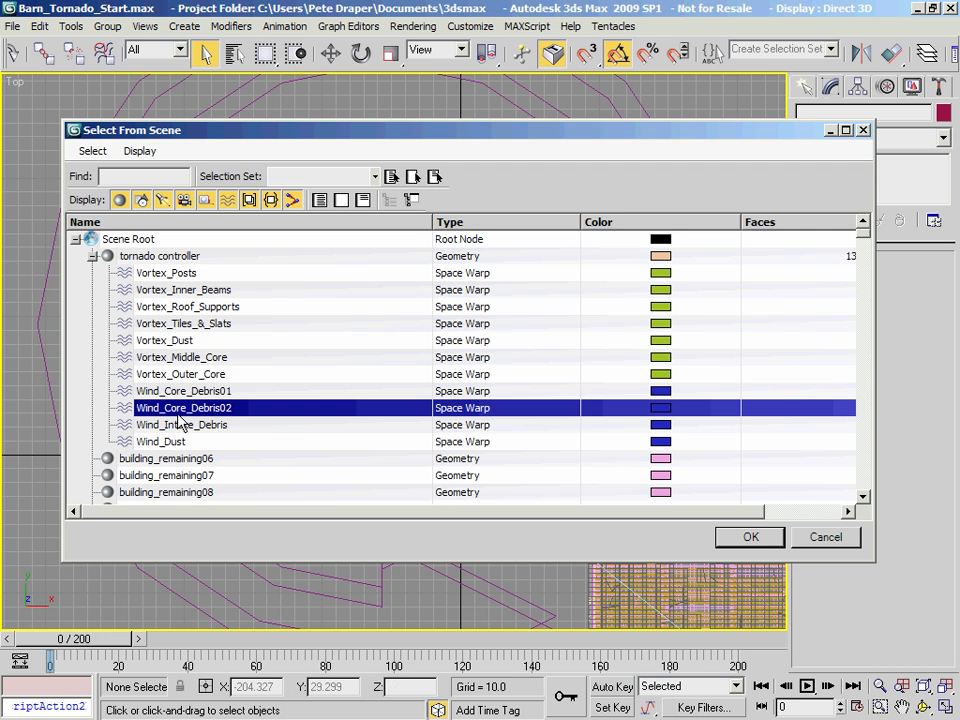
left_click(177, 392)
left_click(137, 442)
left_click(134, 425)
left_click(184, 409)
left_click(186, 396)
left_click(185, 409)
left_click(180, 425)
left_click(177, 442)
left_click(178, 424)
left_click(165, 392)
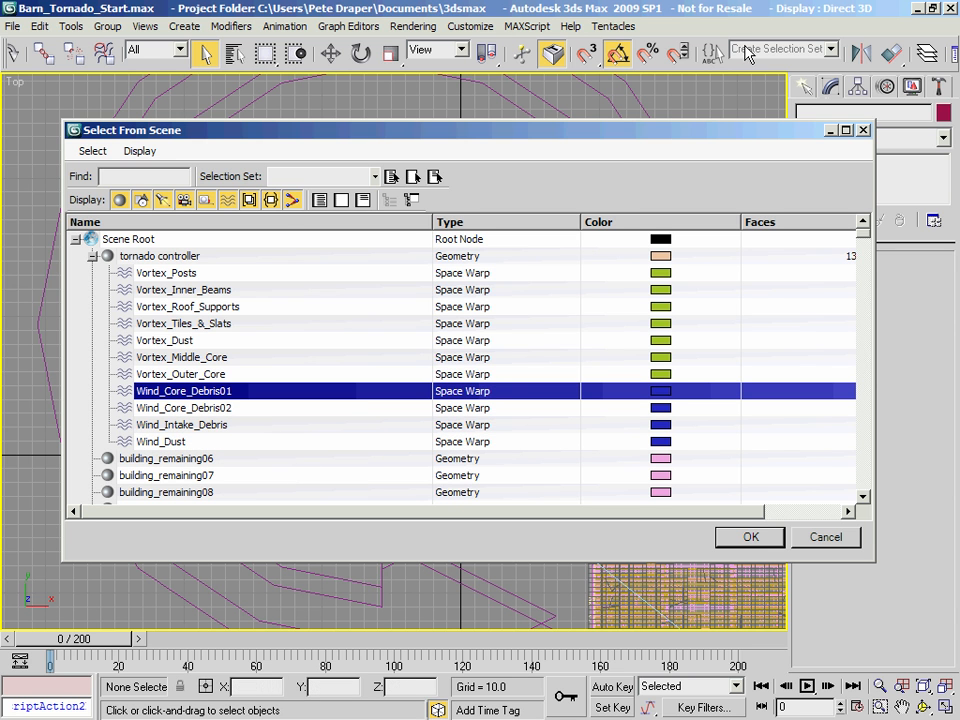
mouse_move(725, 135)
left_mouse_down()
mouse_move(896, 118)
mouse_move(730, 115)
left_mouse_up()
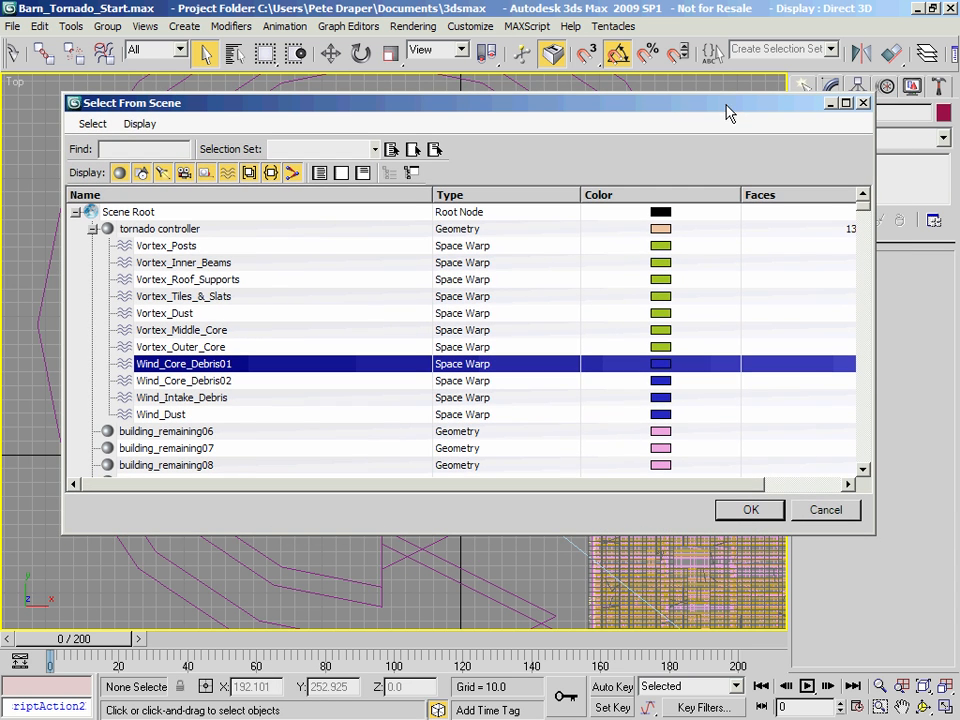